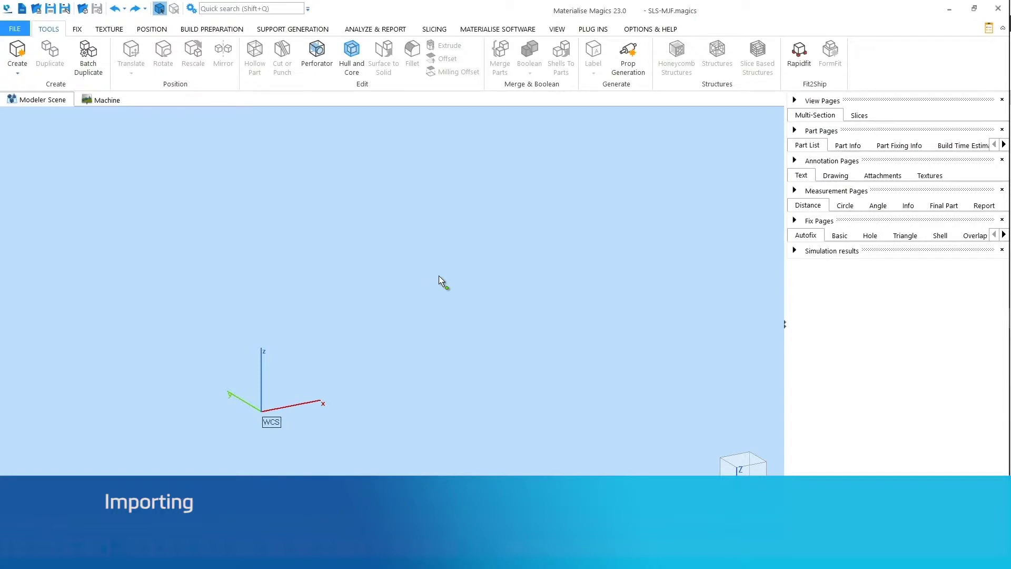
Import Chassis.stl into the empty scene with the Aside Of Others placement
left_click(83, 8)
left_click(307, 294)
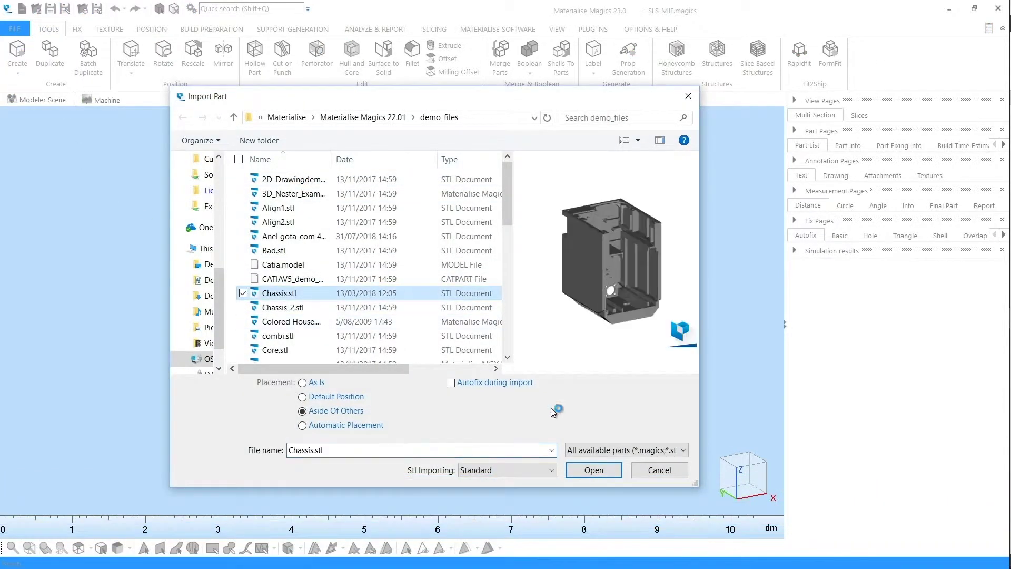
left_click(606, 471)
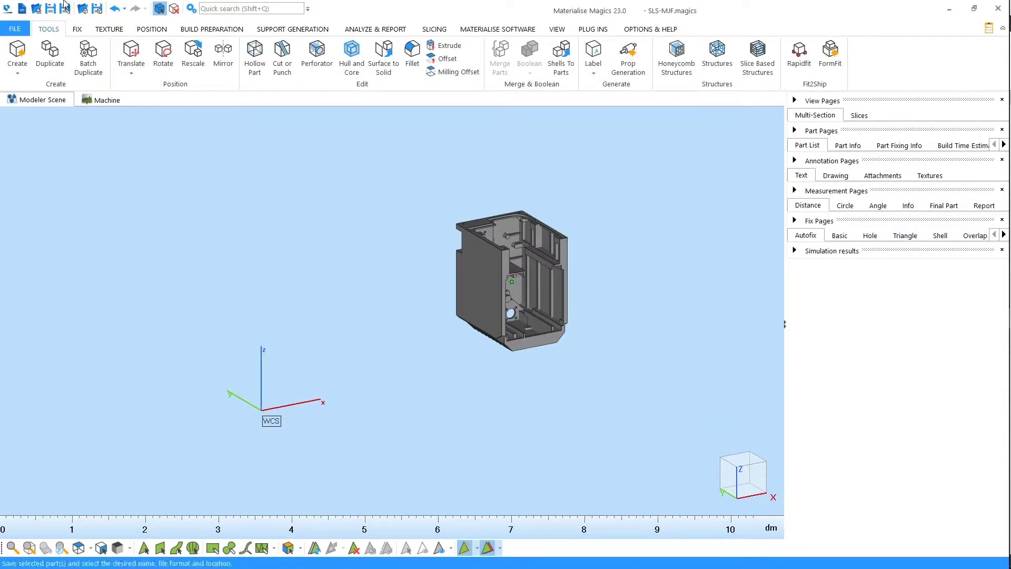
Import Catia.model with the Aside Of Others placement and inspect it beside the chassis
left_click(83, 8)
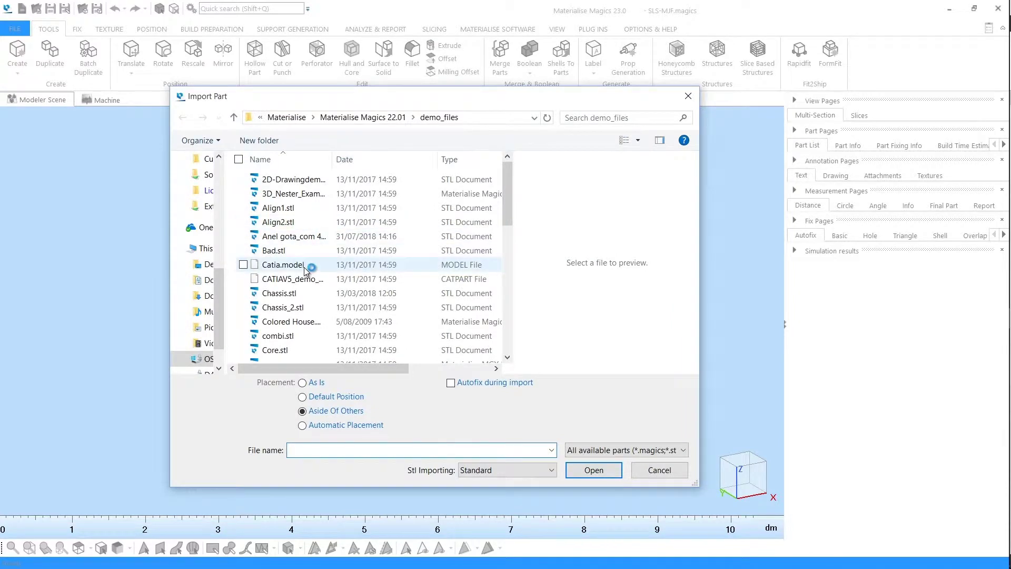
left_click(307, 270)
left_click(602, 471)
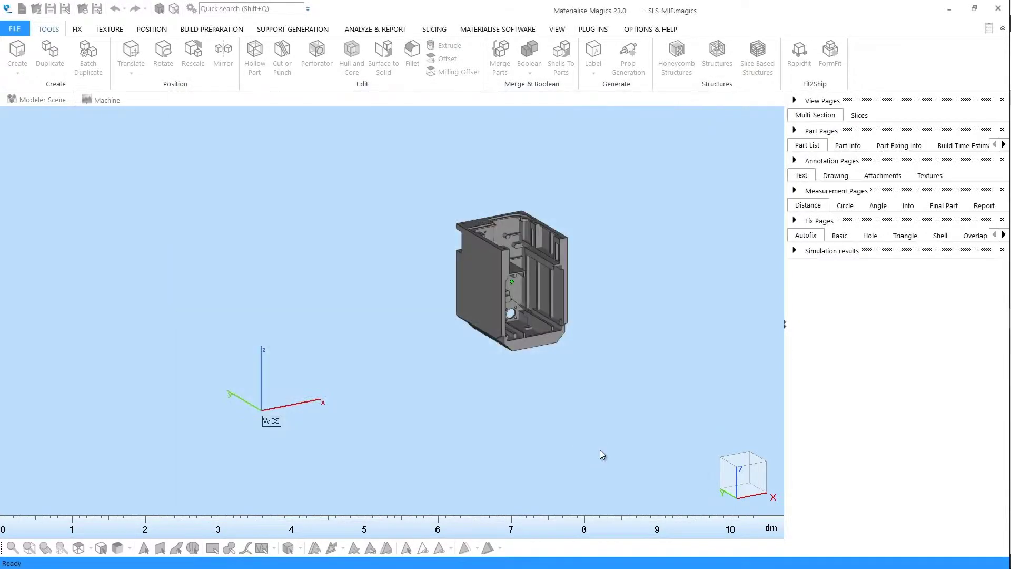
left_click(440, 416)
right_click_drag(527, 319, 435, 303)
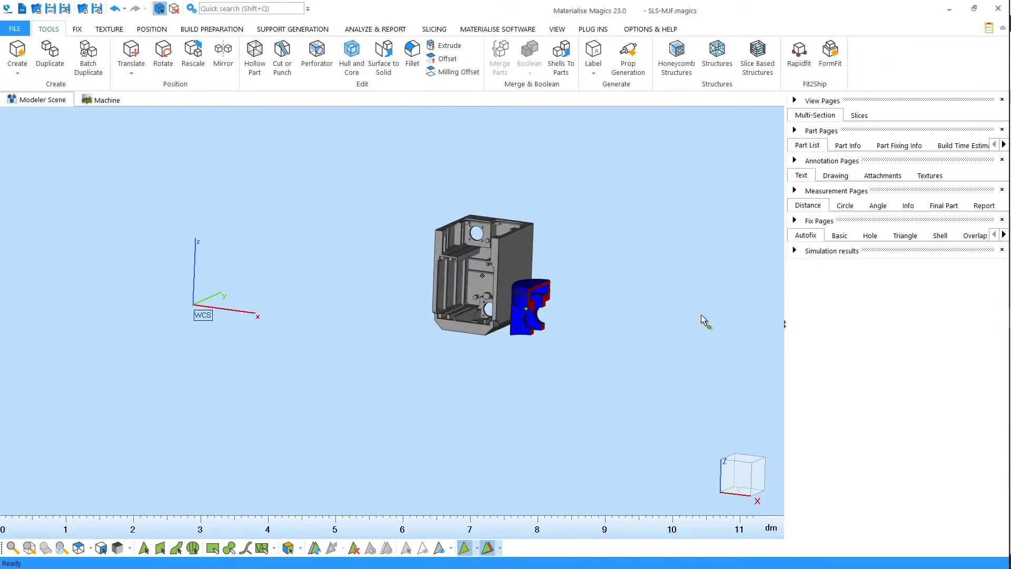
scroll(490, 277, "up", 5)
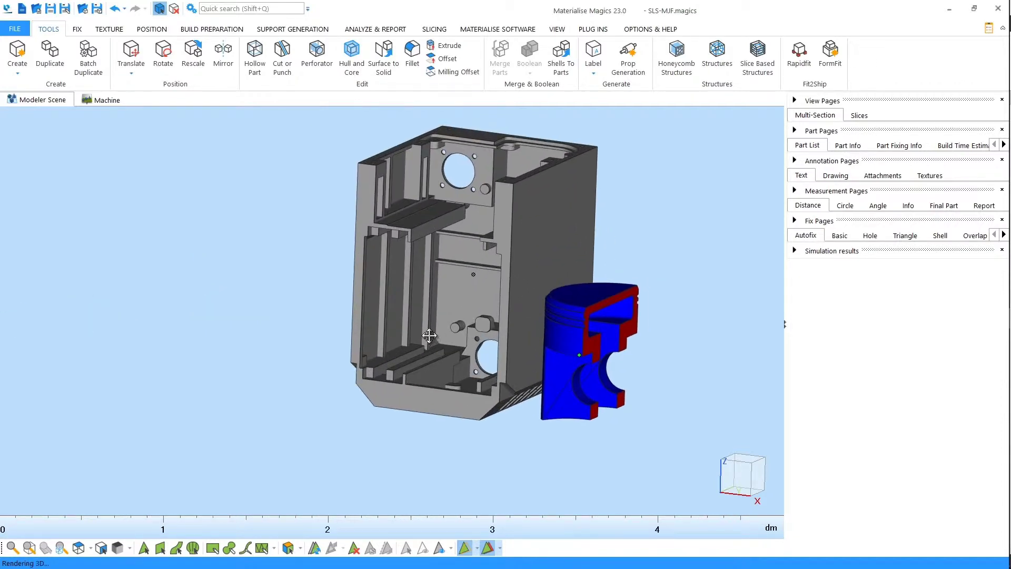
right_click_drag(430, 336, 454, 335)
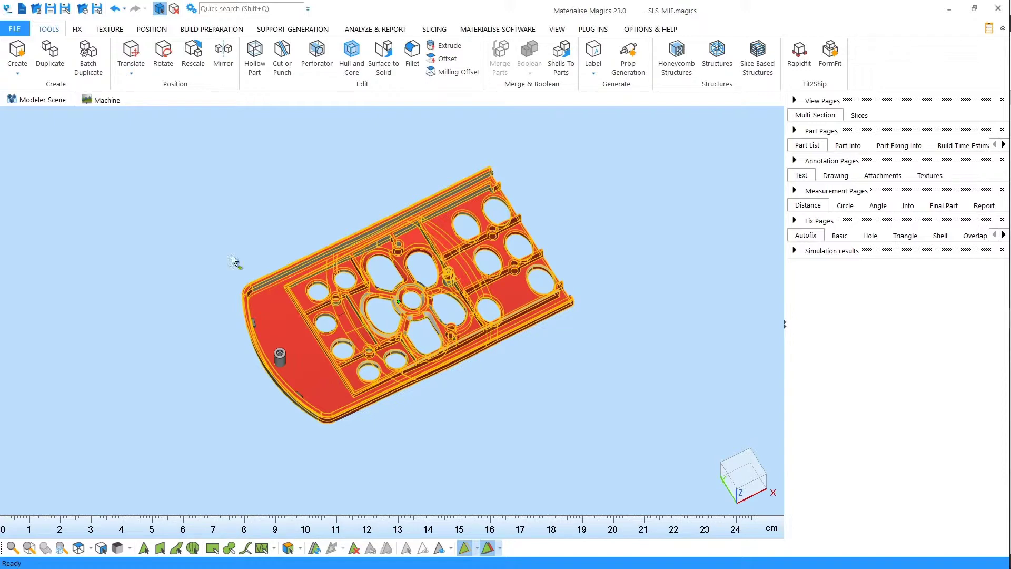
Repair the perforated cover part with AutoFix and inspect the repaired surfaces
left_click(77, 29)
left_click(59, 67)
left_click(89, 123)
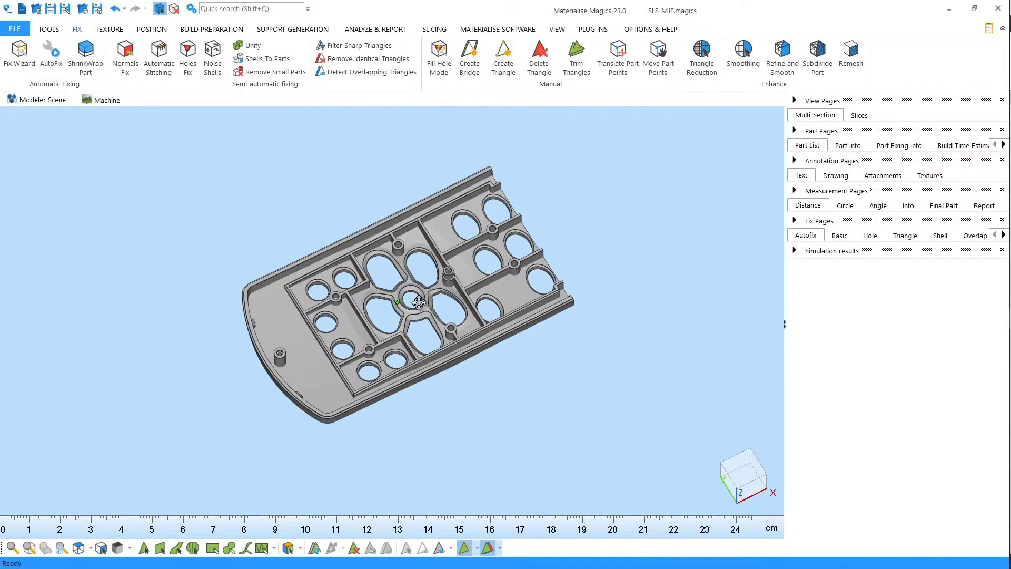
right_click_drag(424, 308, 456, 315)
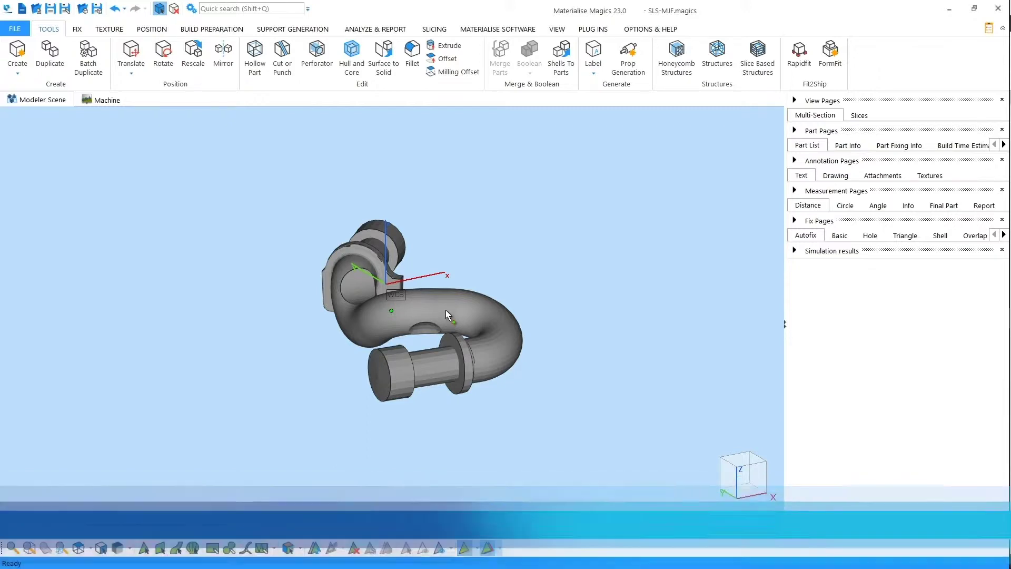
Activate the Y section through the pipe and hollow the part inside with 2 mm wall thickness and 2 mm detail size
left_click(794, 100)
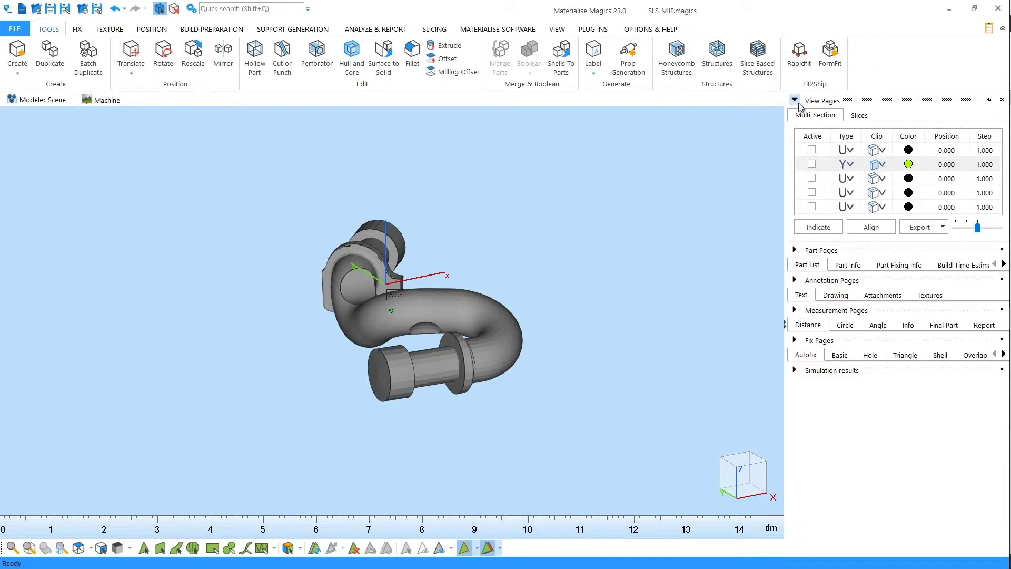
left_click(812, 164)
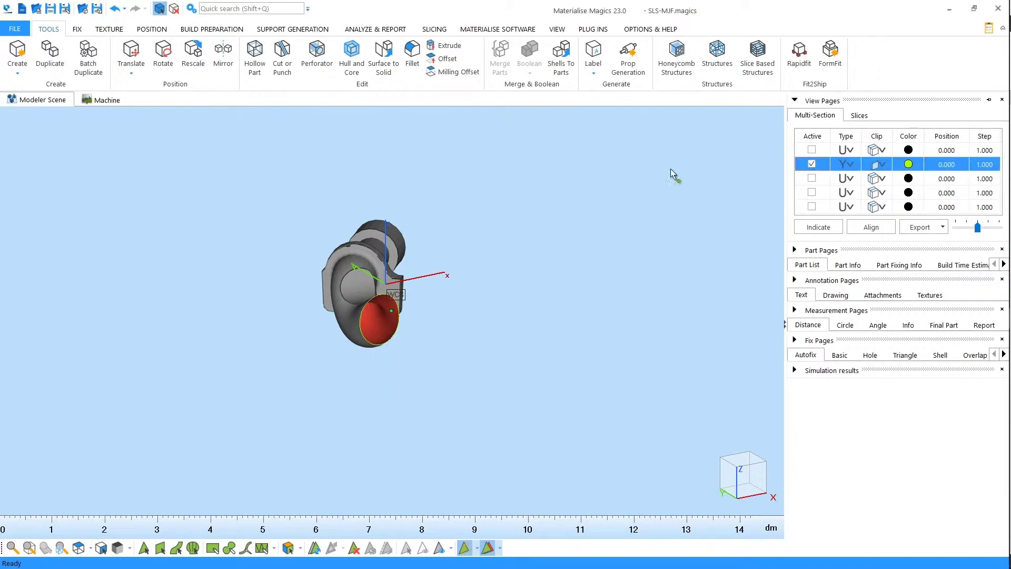
left_click(255, 58)
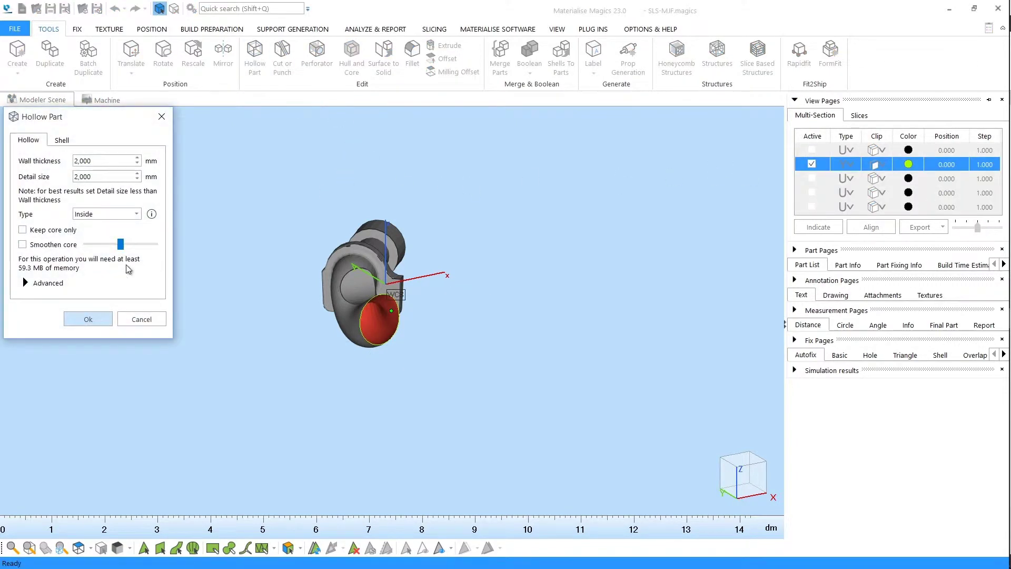
left_click(88, 319)
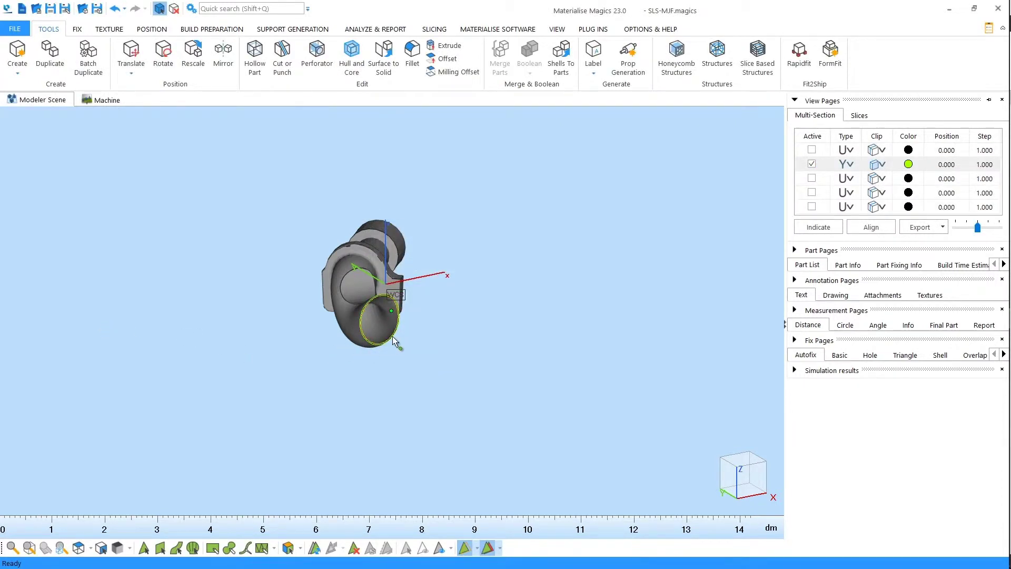
Cut the pipe in two along a diagonal polyline with teeth across its middle bend
mouse_move(432, 305)
right_mouse_down()
mouse_move(442, 285)
mouse_move(439, 311)
right_mouse_up()
left_click(282, 69)
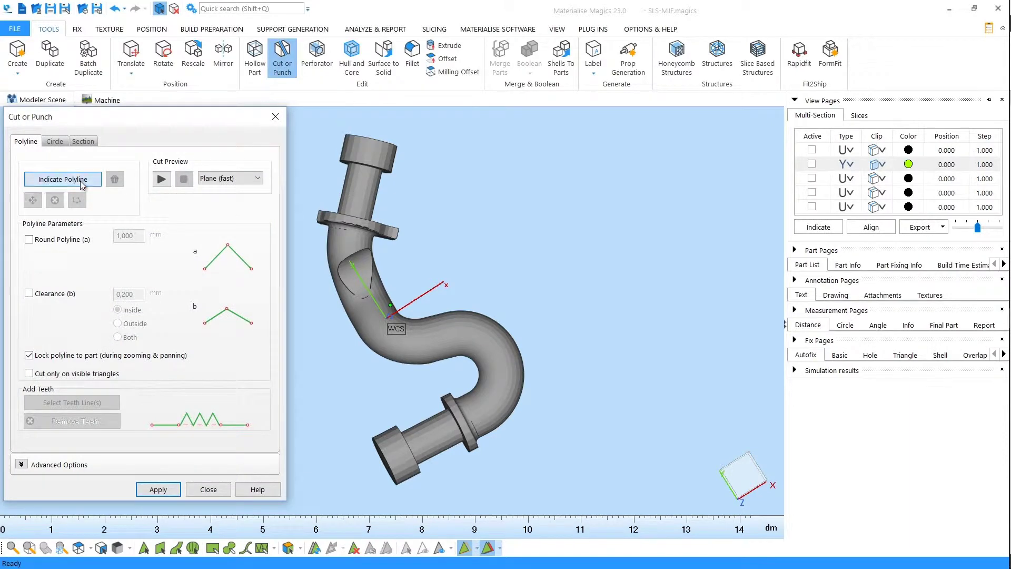
scroll(326, 379, "up", 5)
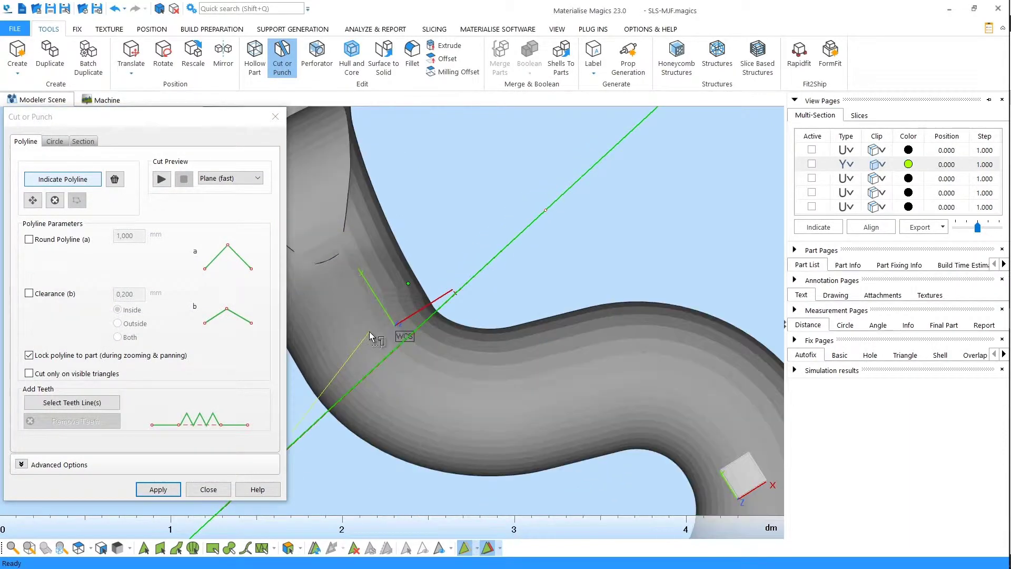
left_click(367, 377)
left_click(168, 288)
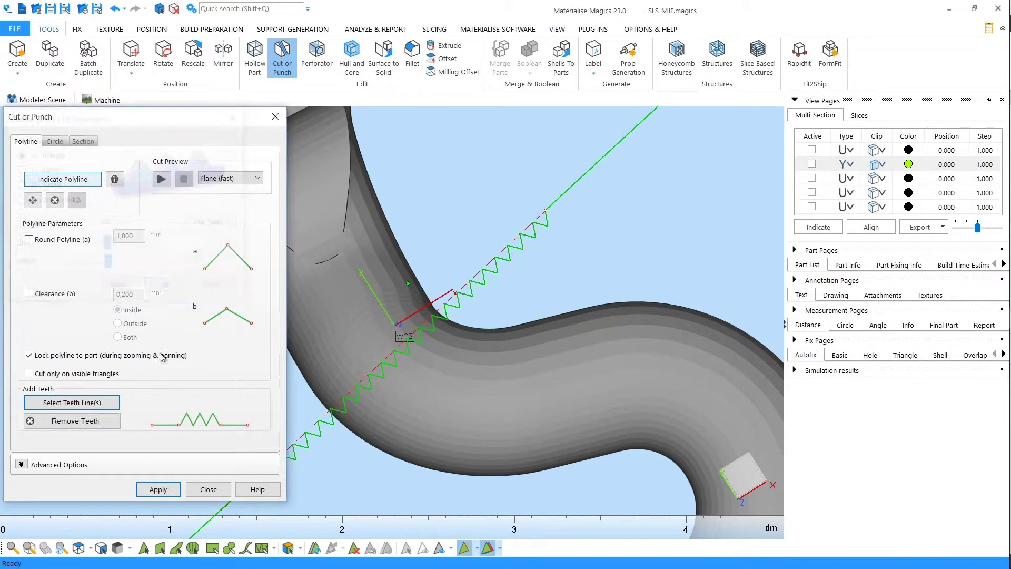
left_click(154, 489)
scroll(431, 400, "down", 5)
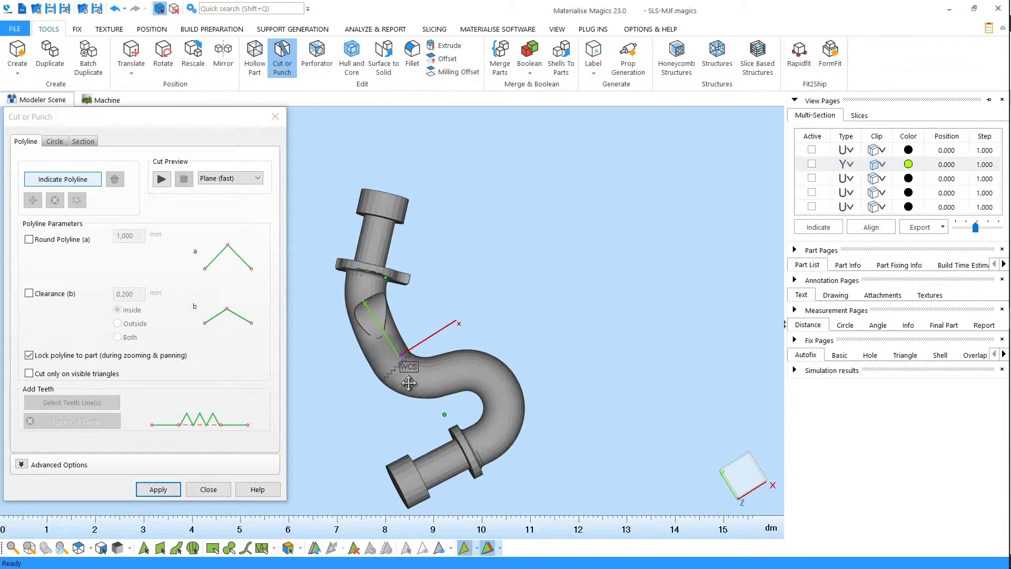
Translate the cut pipe pieces apart to expose the toothed joint between them
key("ctrl+t")
scroll(464, 316, "up", 5)
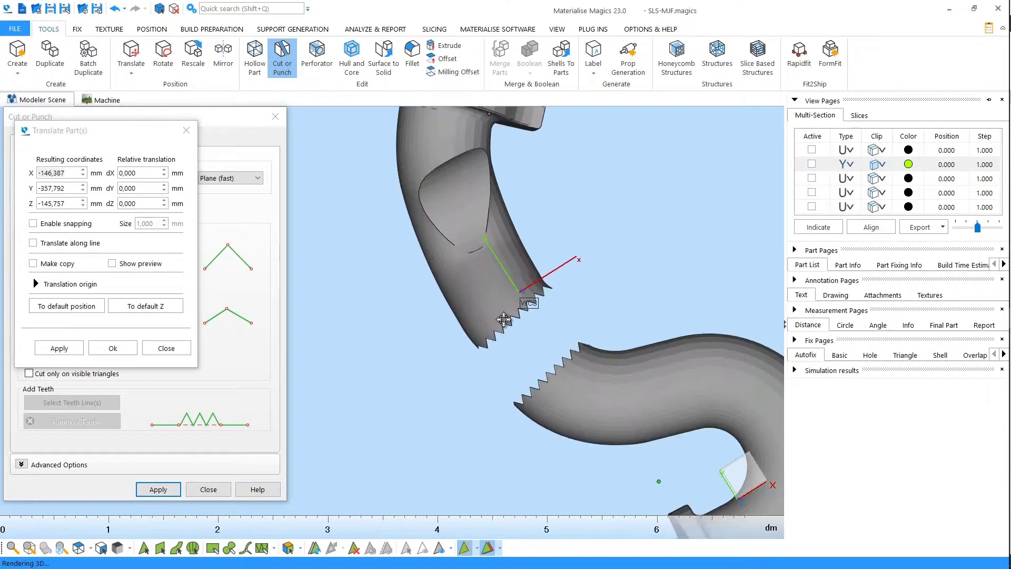
scroll(512, 300, "down", 5)
middle_click_drag(529, 322, 526, 339)
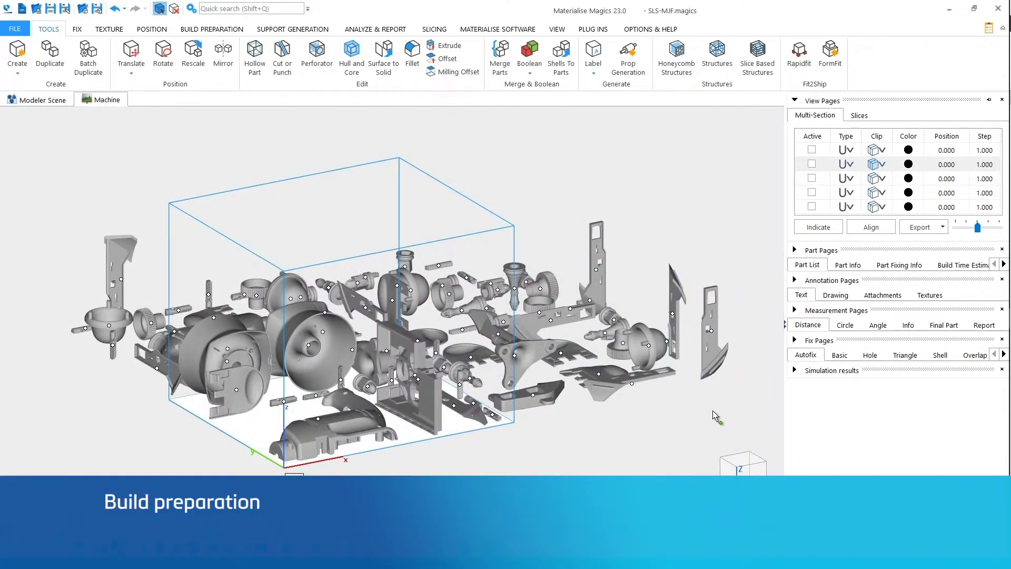
Nest the parts in 3D using the Default fit to platform profile, 5 mm part interval and side margin, stopping at the first solution
left_click(216, 29)
left_click(226, 31)
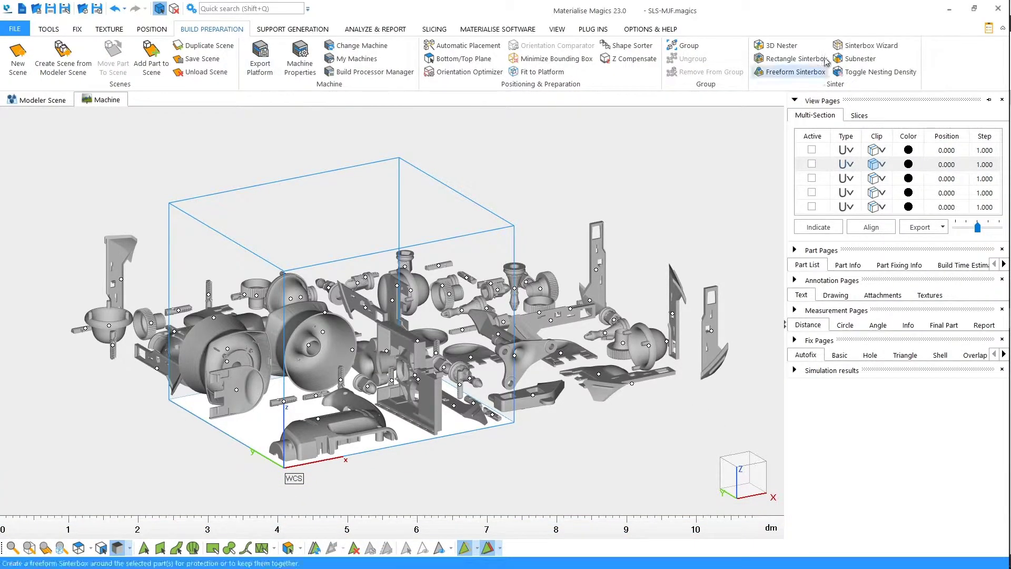
left_click(790, 50)
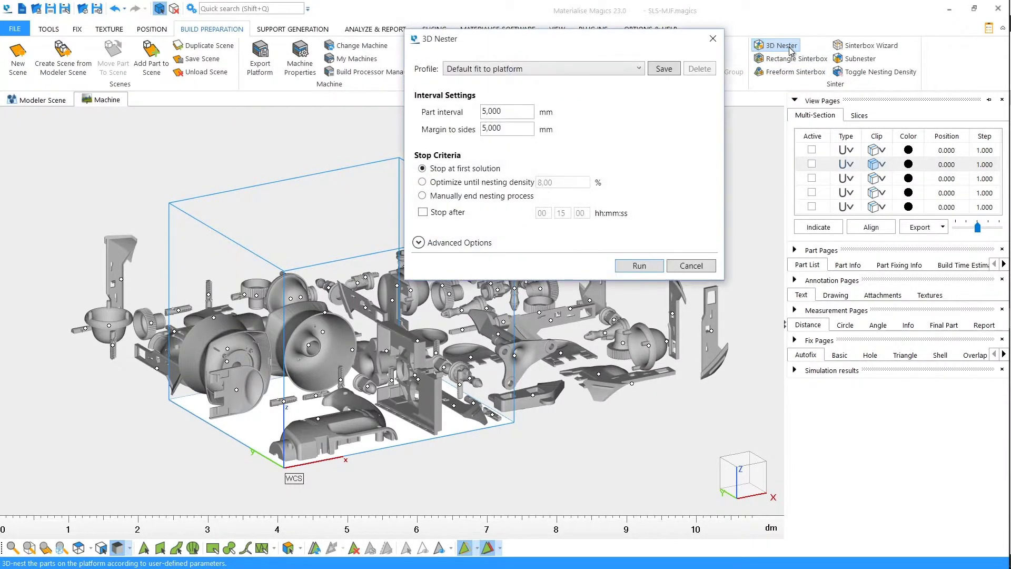
left_click(638, 265)
left_click_drag(337, 25, 863, 136)
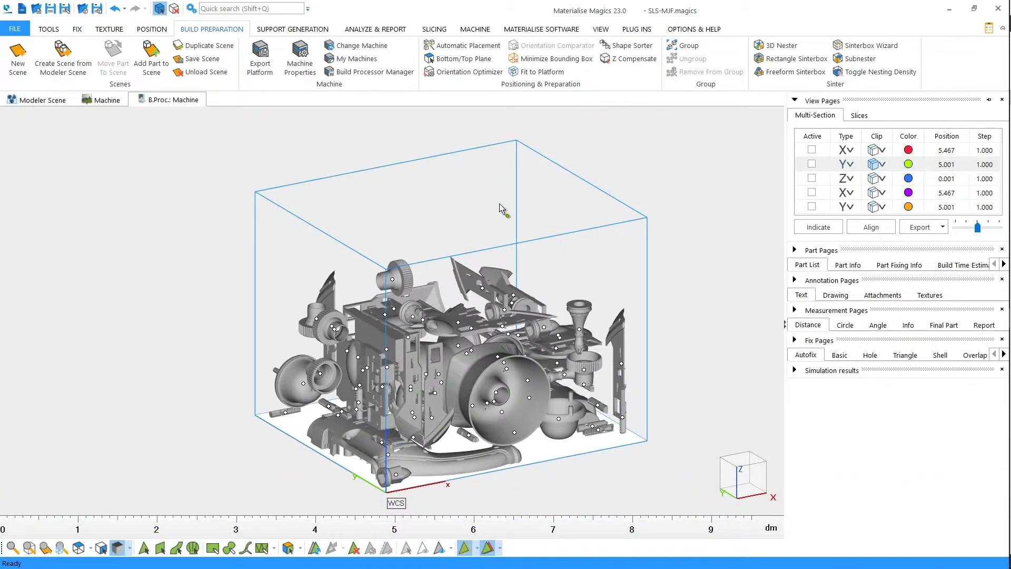
Submit the nested platform as build job SLS-MJF to the machine and check its preprocessing progress
left_click(475, 29)
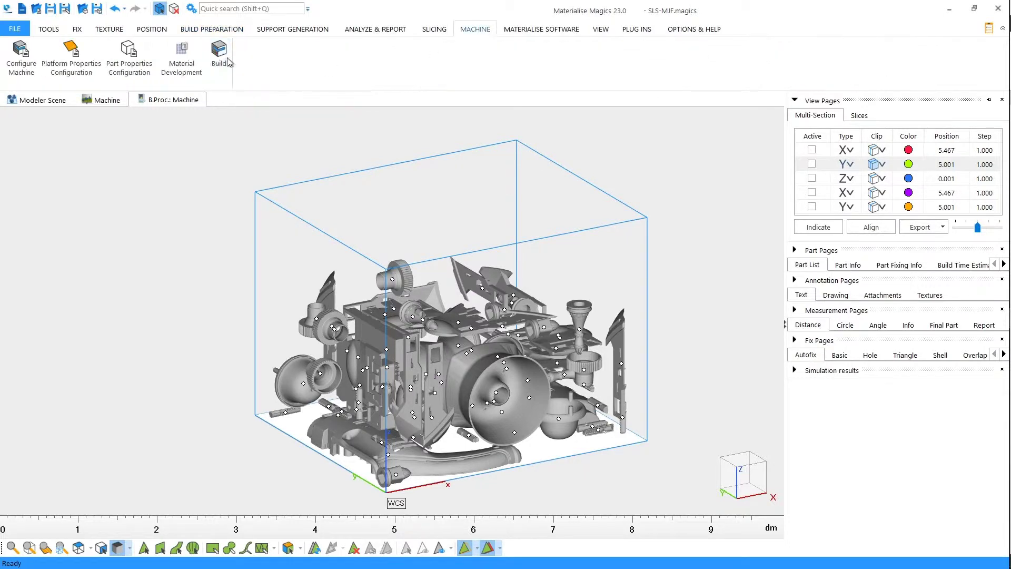
left_click(218, 52)
left_click(406, 245)
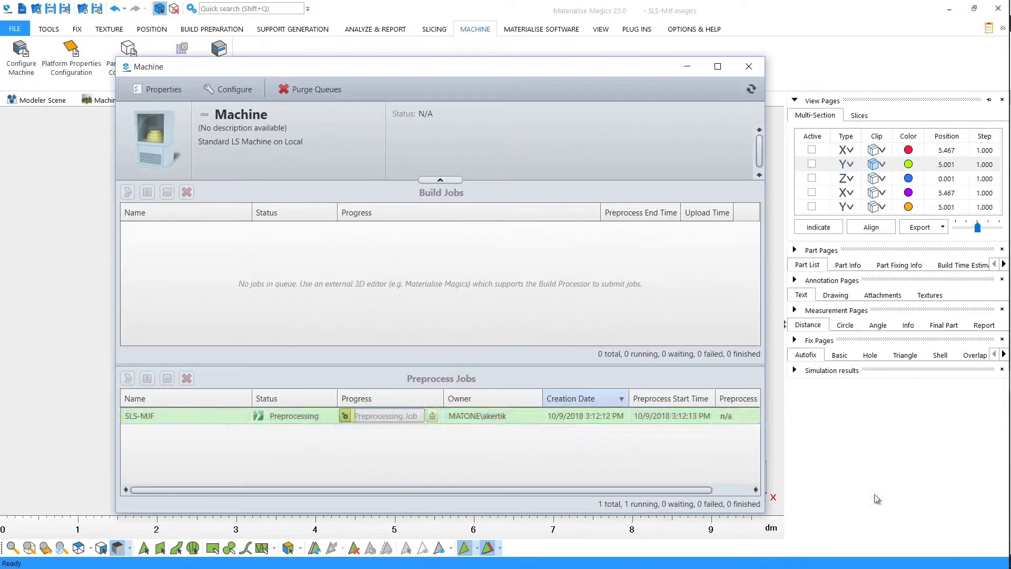
mouse_move(397, 420)
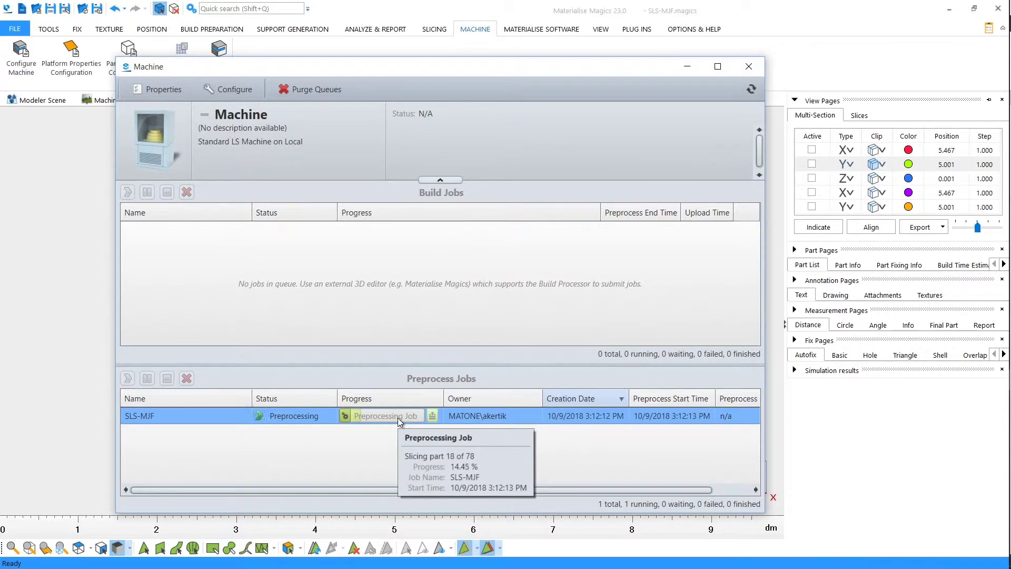